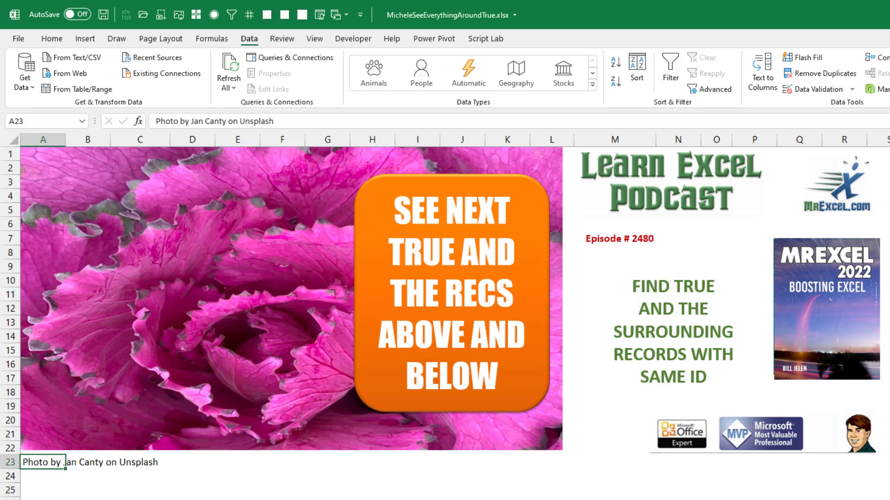
- Switch from the title sheet to the data worksheet of records
key("ctrl+Page_Down")
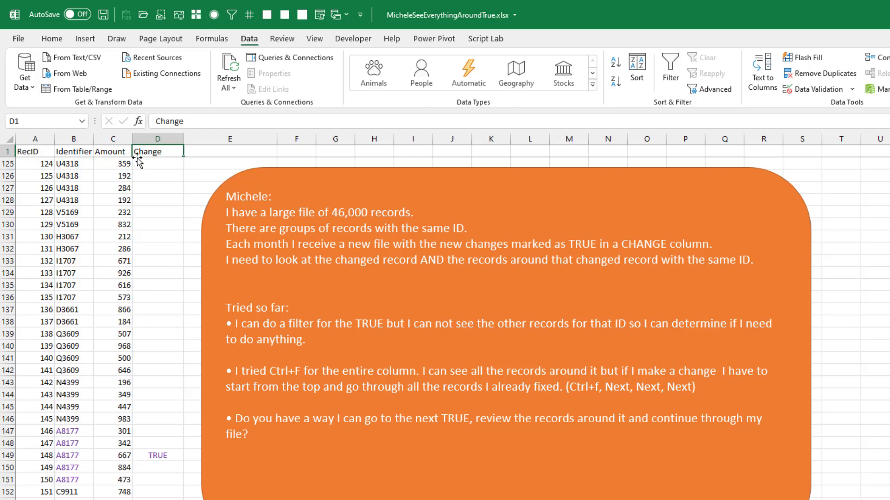
left_click(158, 455)
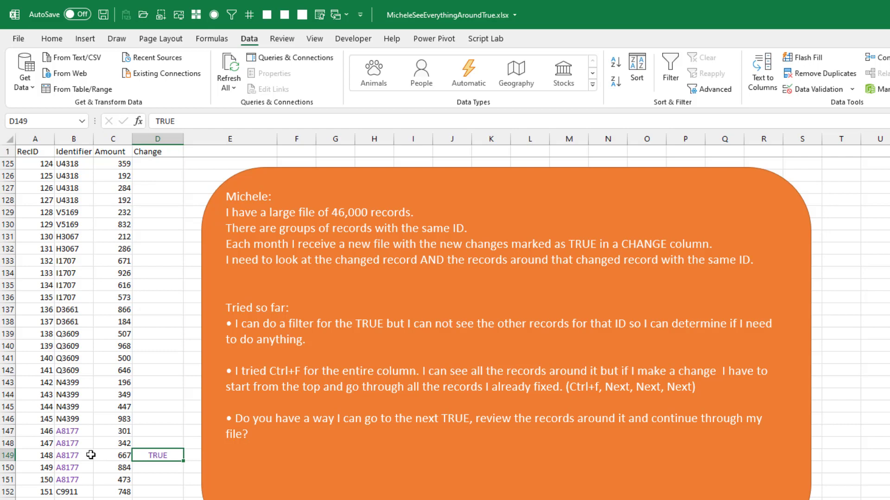
left_click_drag(29, 424, 68, 422)
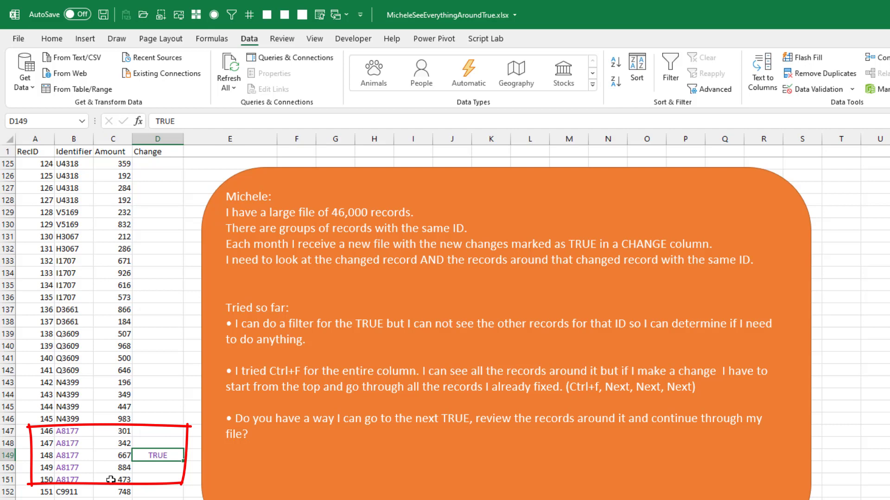
key("Escape")
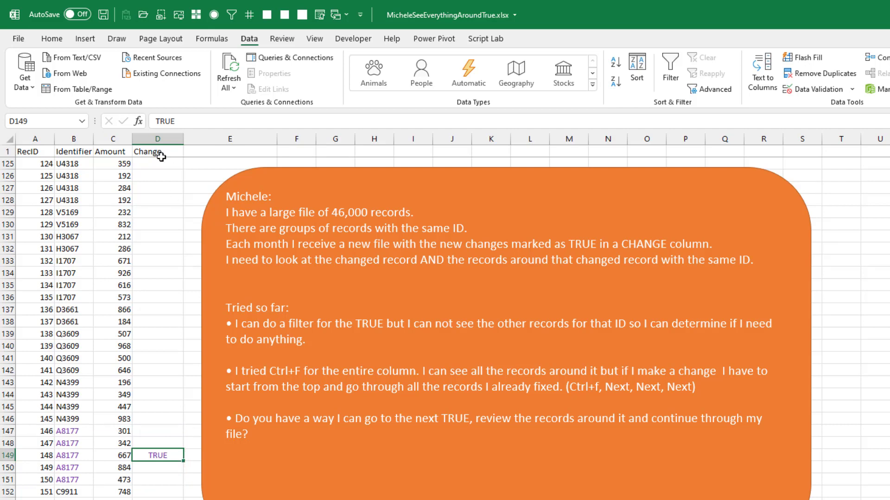
left_click(151, 152)
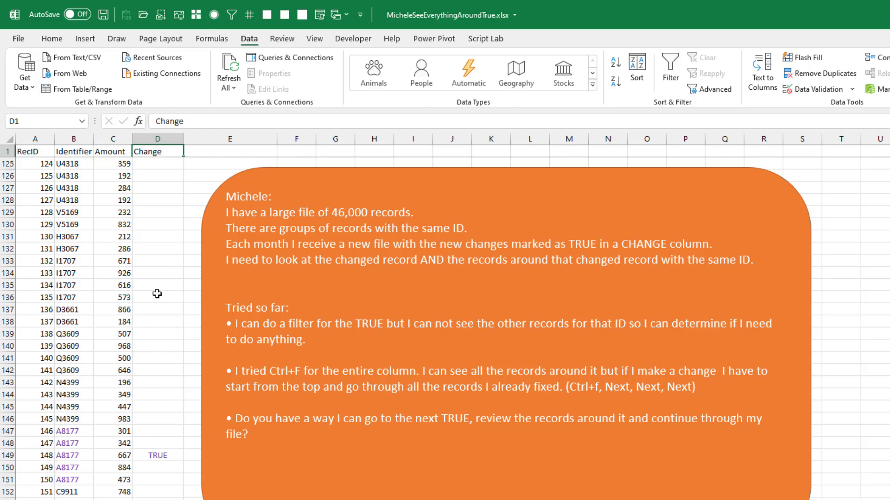
left_click(159, 139)
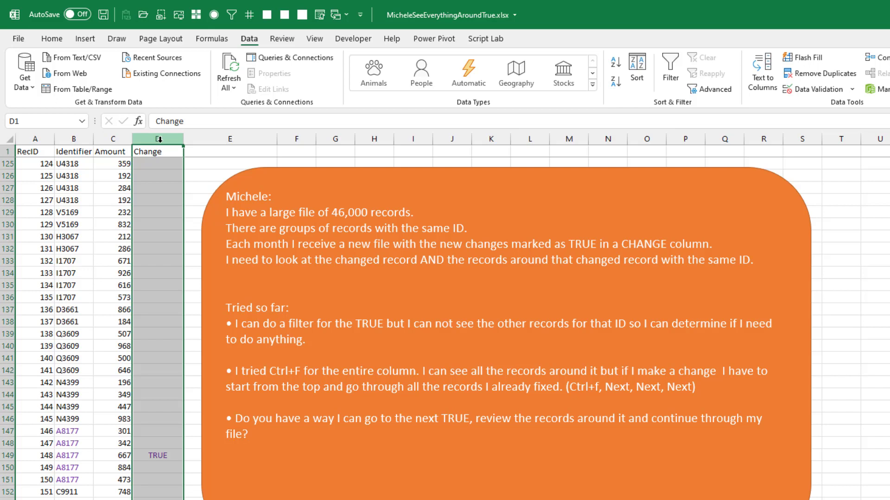
key("ctrl+f")
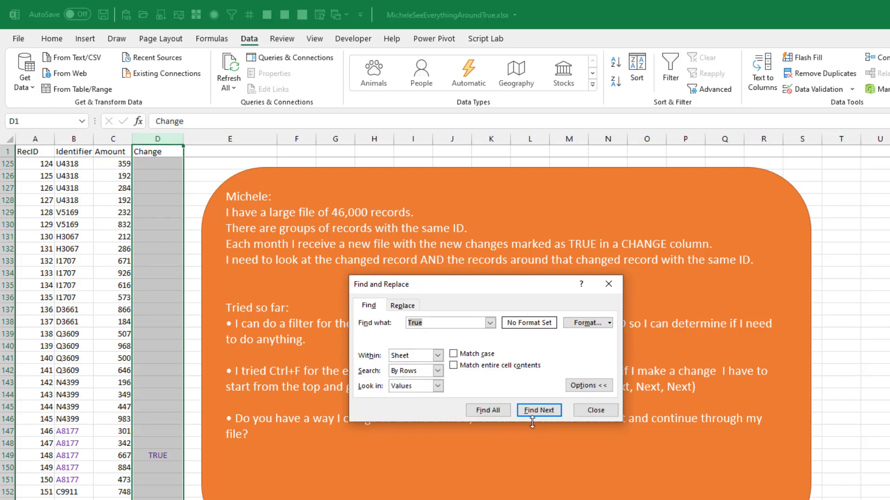
left_click(539, 410)
left_click(539, 410)
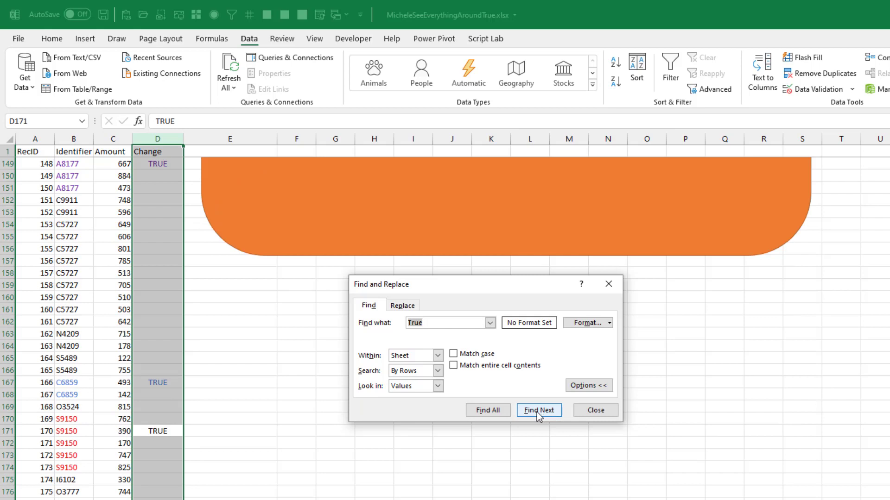
left_click(595, 411)
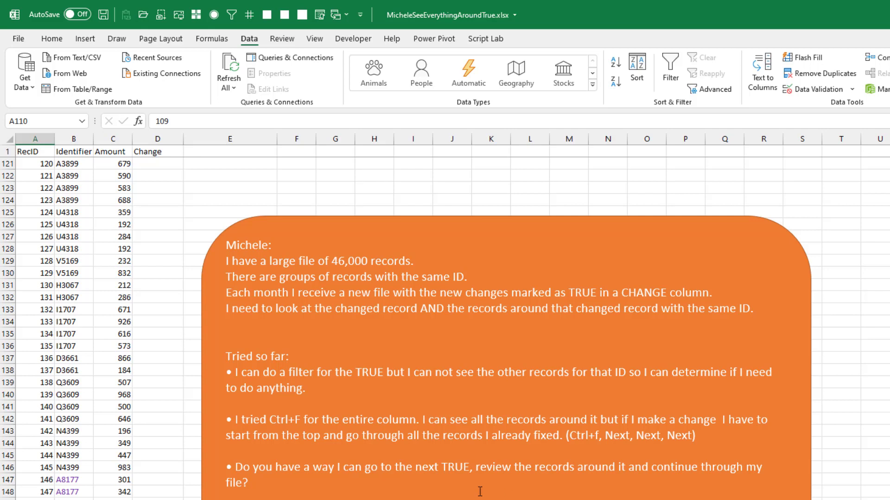
left_click(130, 324)
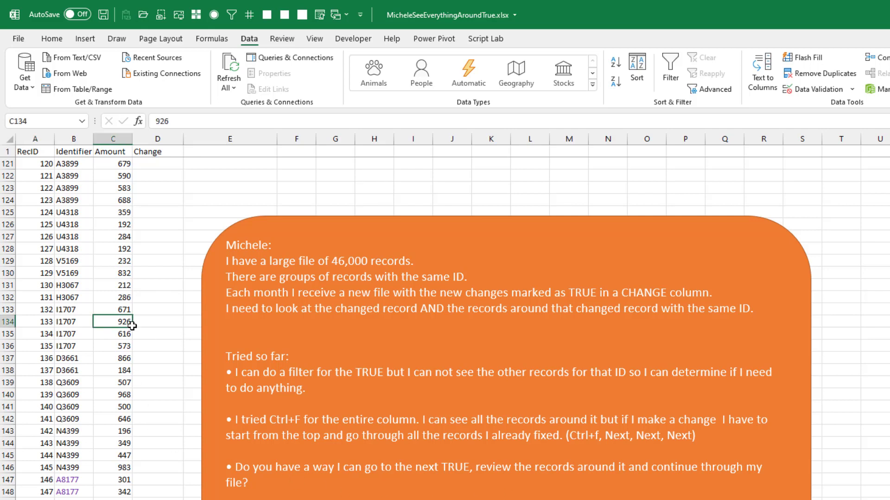
key("ctrl+Up")
key("Right")
key("Down")
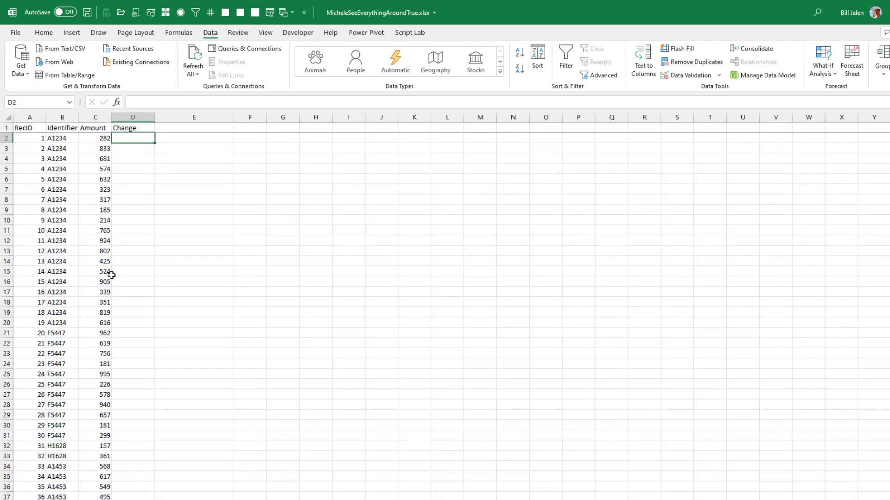
key("ctrl+Down")
key("ctrl+Down")
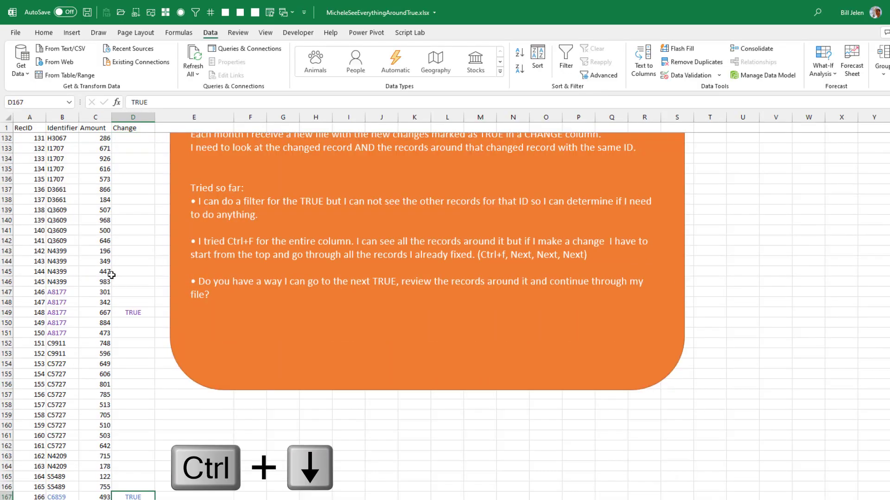
key("ctrl+Down")
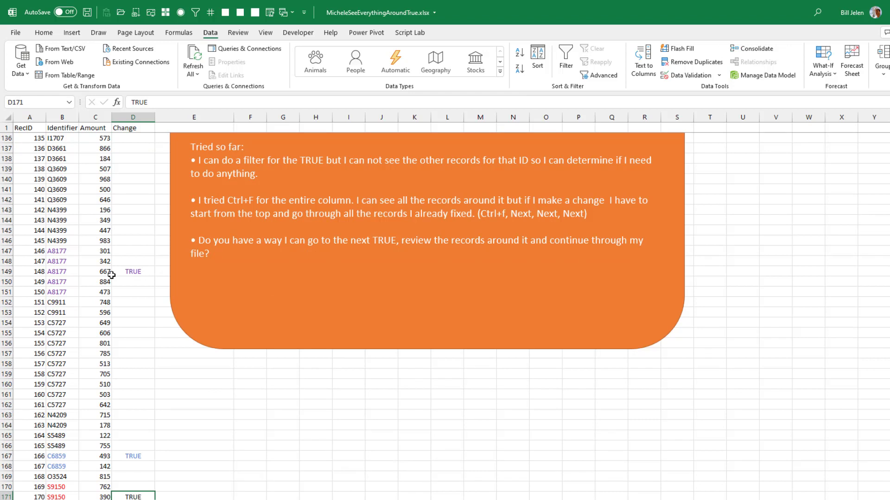
left_click(132, 117)
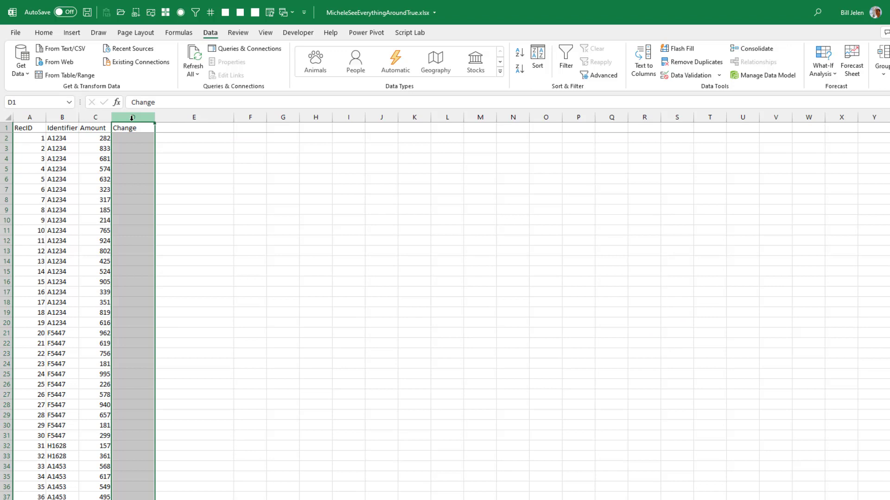
- List all 880 cells containing TRUE with Find All, moving and enlarging the results window
key("ctrl+f")
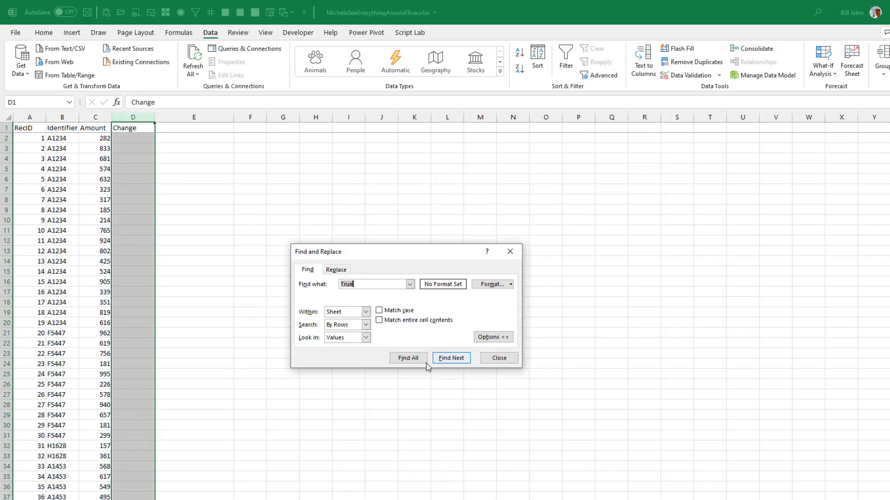
left_click(408, 358)
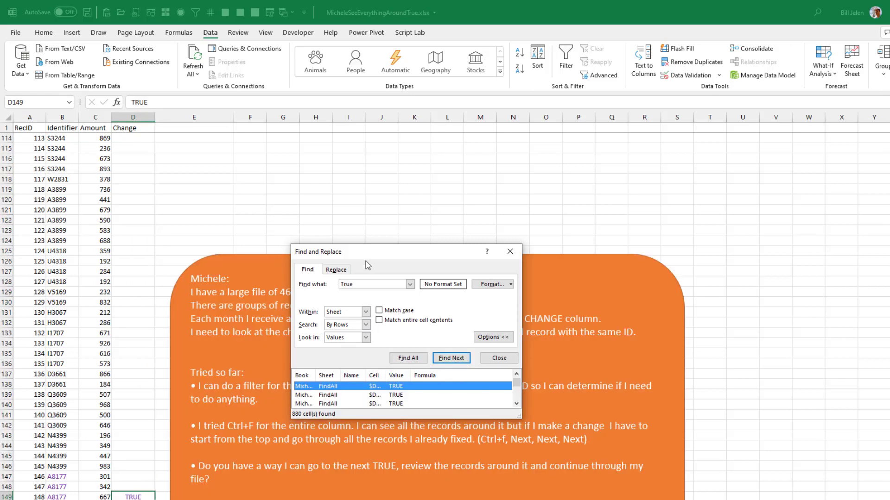
left_click_drag(366, 252, 268, 38)
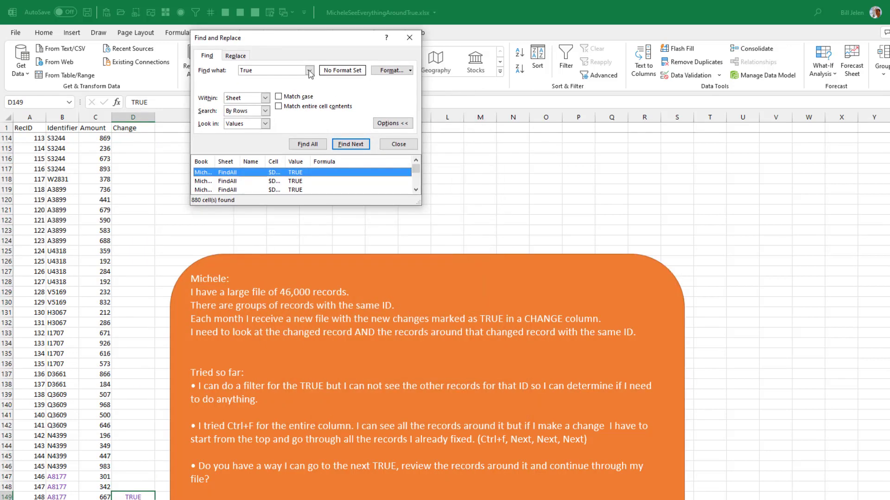
mouse_move(418, 204)
left_mouse_down()
mouse_move(568, 309)
mouse_move(738, 481)
mouse_move(703, 486)
left_mouse_up()
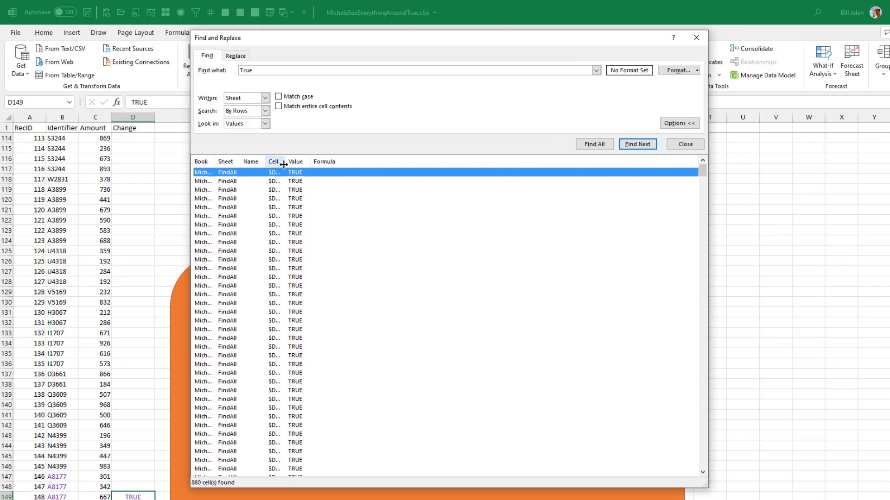
- Jump through the TRUE results at D655, D662, D683, D736, D765 and D783
left_click_drag(285, 161, 431, 162)
left_click(278, 216)
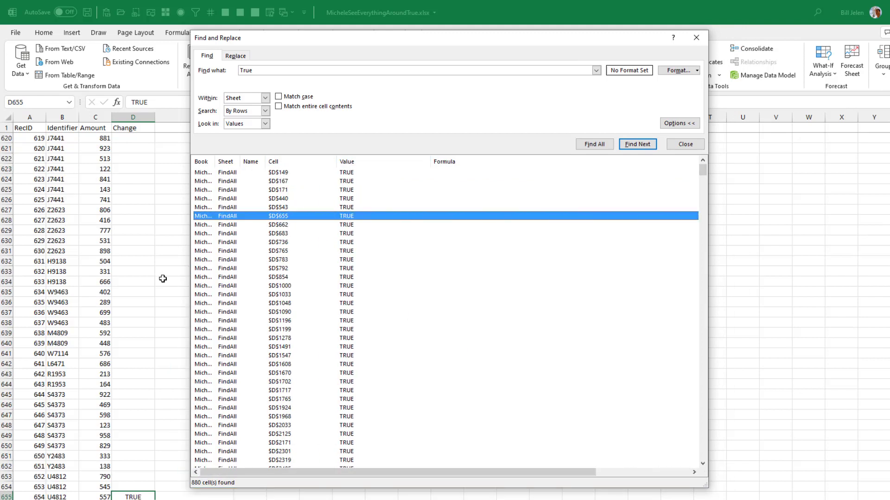
scroll(162, 279, "down", 3)
scroll(163, 279, "down", 2)
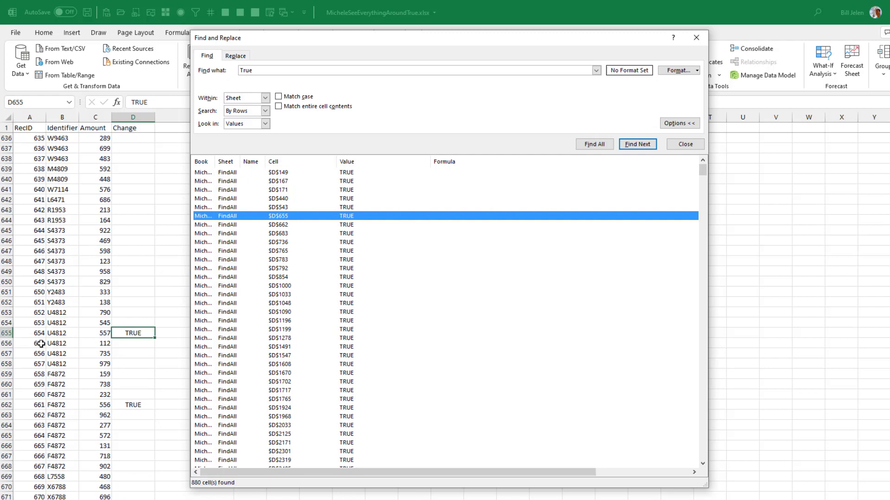
left_click(279, 225)
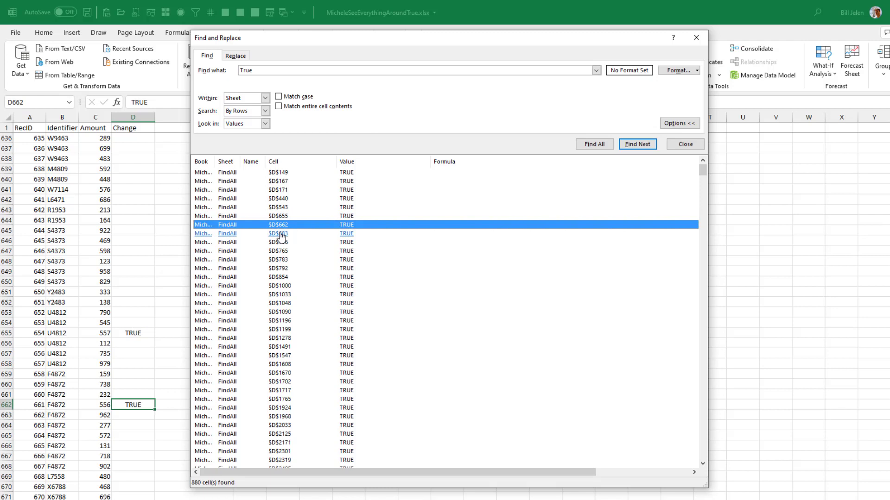
left_click(278, 234)
left_click(278, 243)
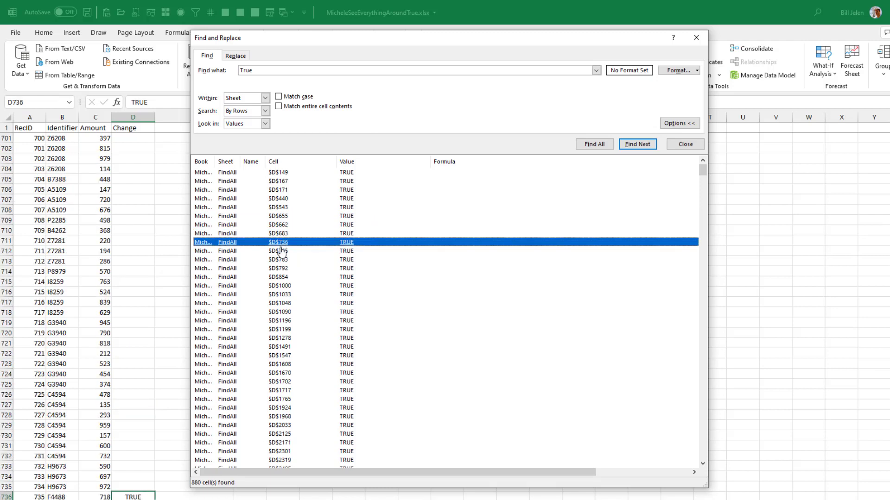
left_click(279, 251)
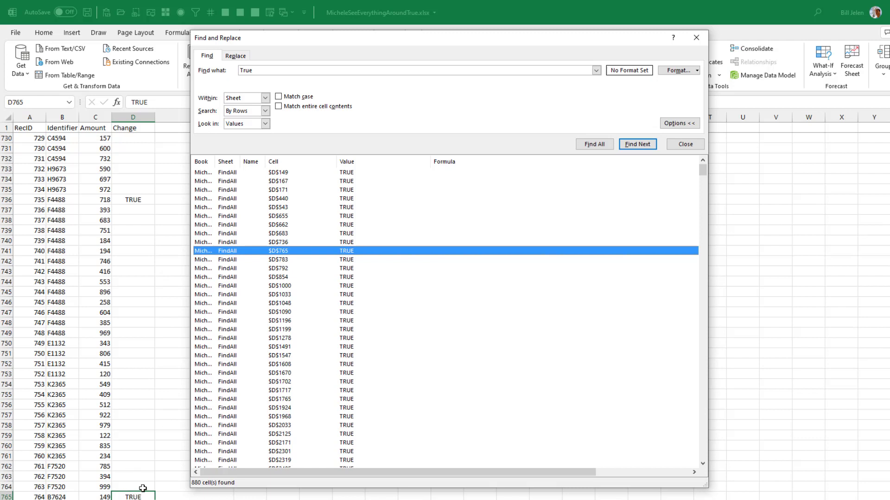
scroll(161, 437, "down", 3)
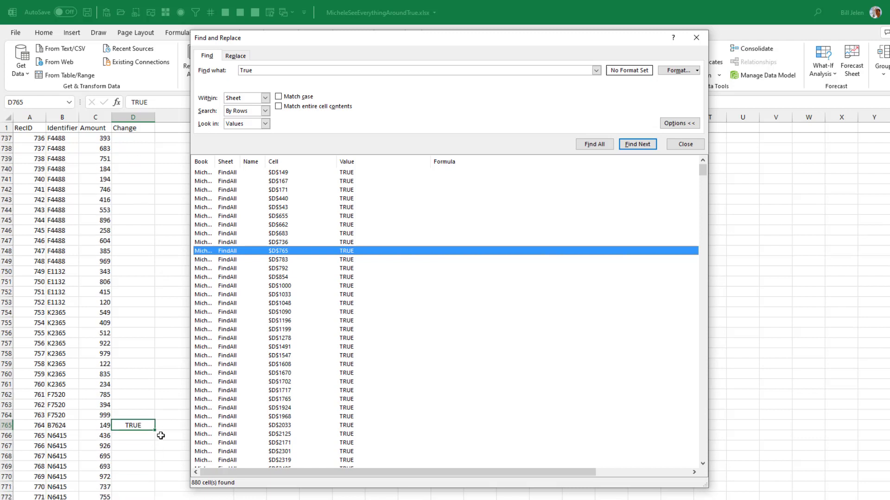
scroll(160, 436, "down", 2)
scroll(161, 436, "down", 2)
scroll(161, 436, "down", 2)
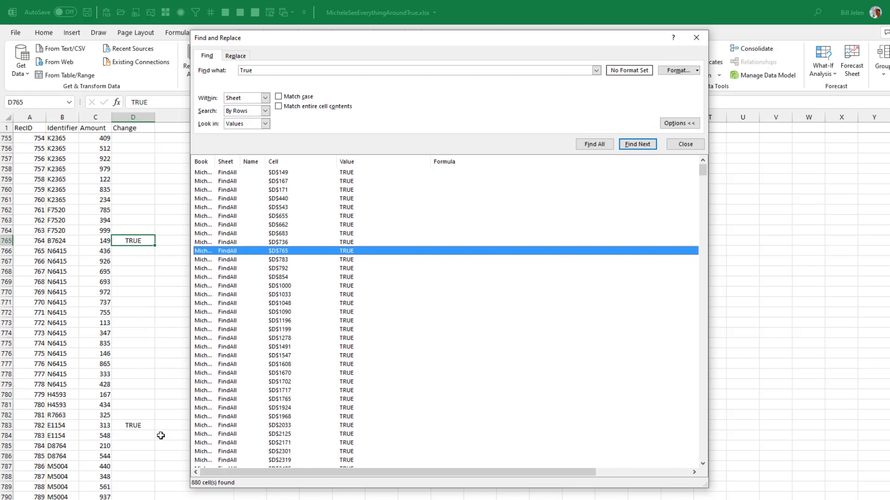
scroll(161, 436, "down", 1)
left_click(278, 260)
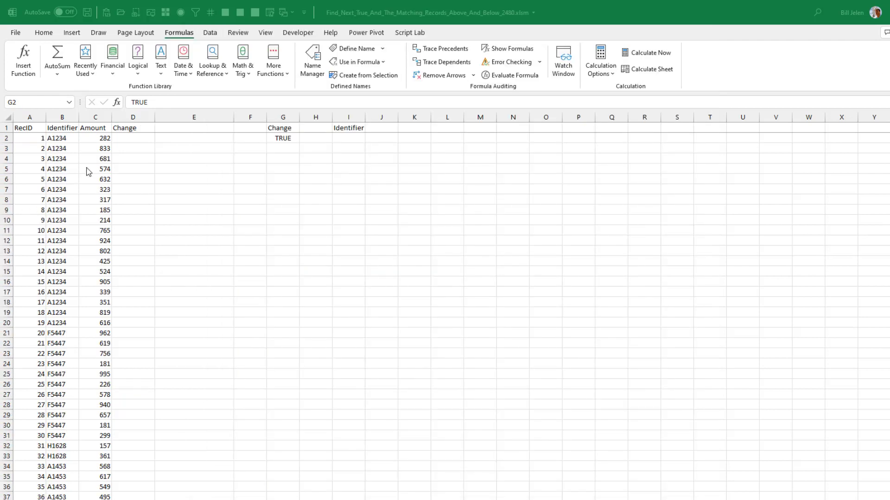
- Review the header row and the first TRUE change in the Change column
key("Up")
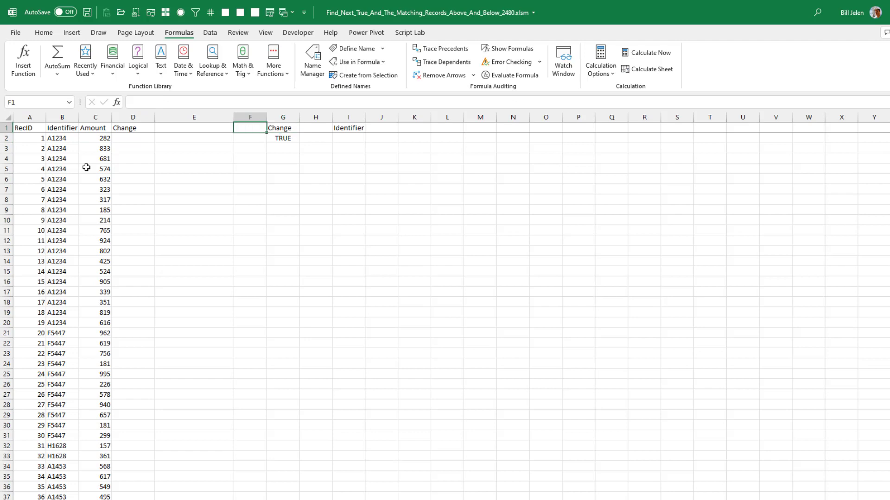
key("ctrl+Left")
key("ctrl+Left")
key("Right")
key("Right")
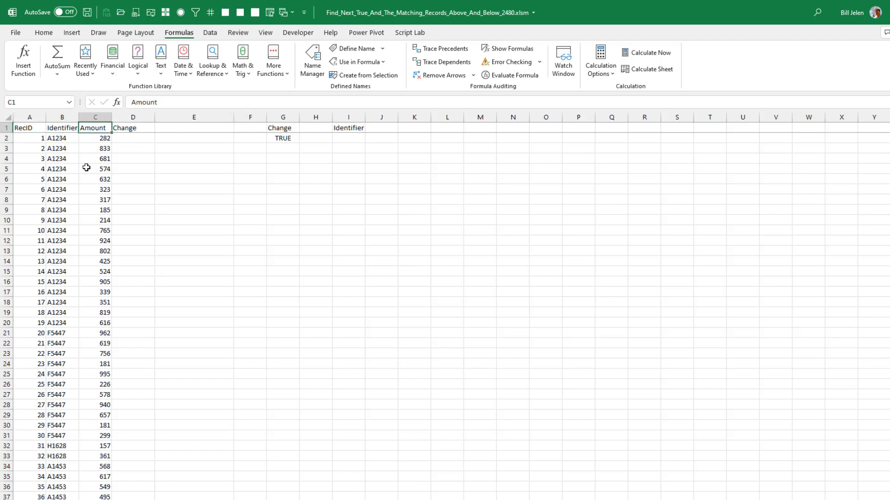
key("Left")
key("Right")
key("Right")
key("ctrl+Down")
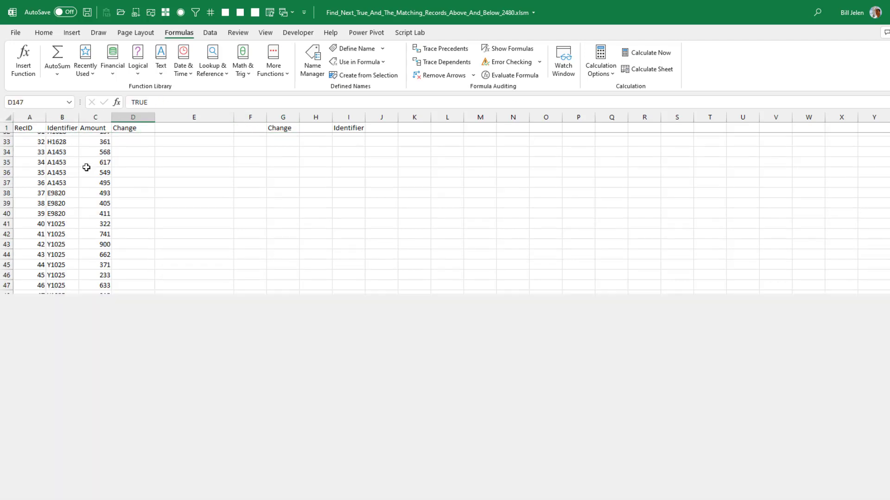
key("ctrl+Up")
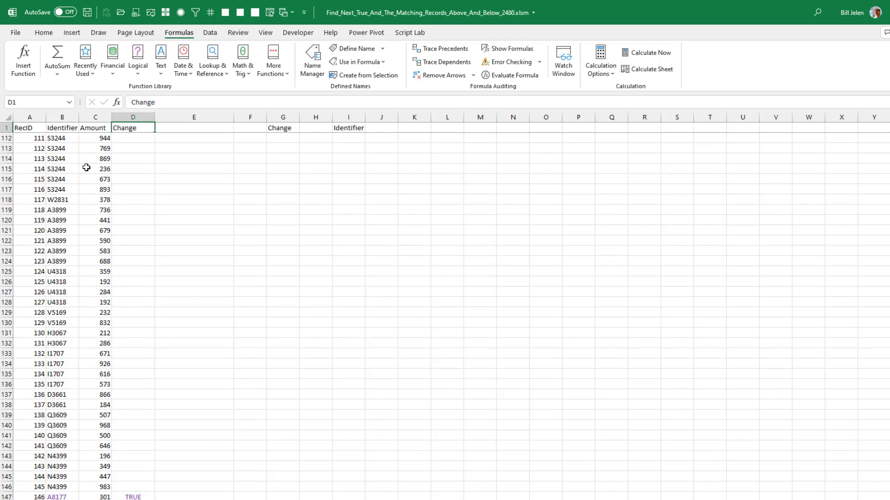
- Check the Change/TRUE criteria in G1:G2 and the Identifier heading in I1, then select B1 and show the Data commands
key("Right")
key("Right")
key("Right")
key("Down")
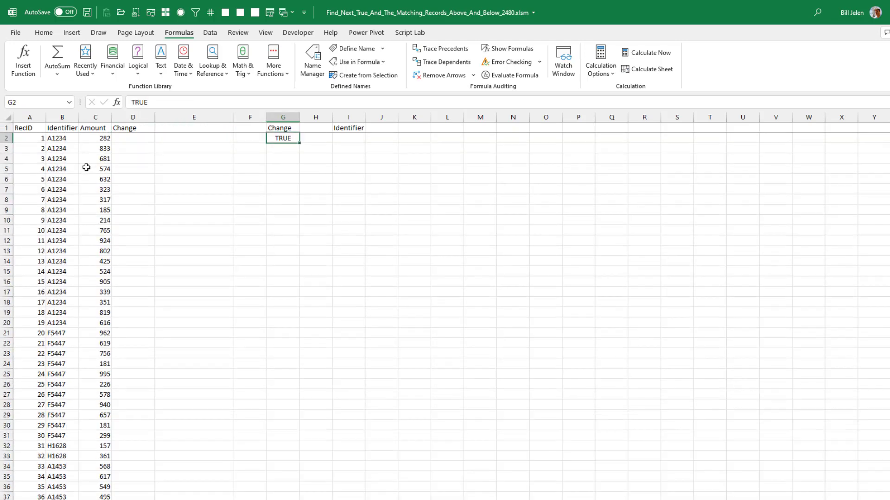
key("Up")
key("Down")
key("Up")
key("Right")
key("Right")
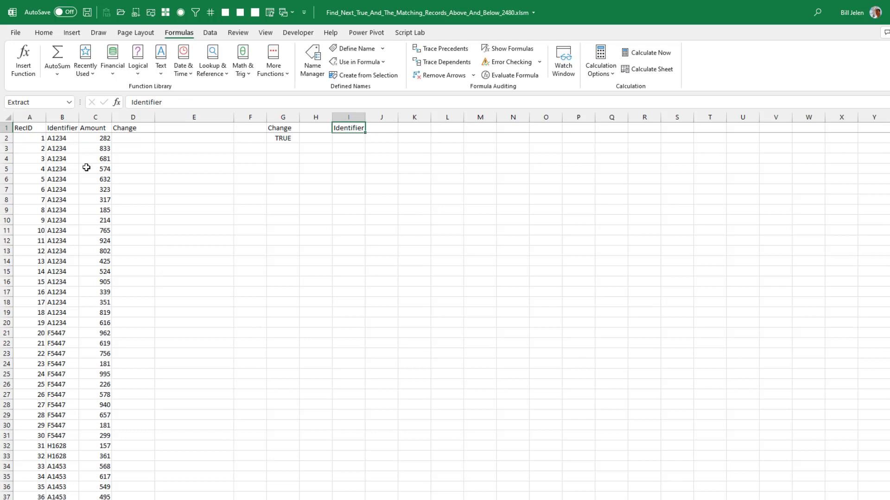
left_click(62, 128)
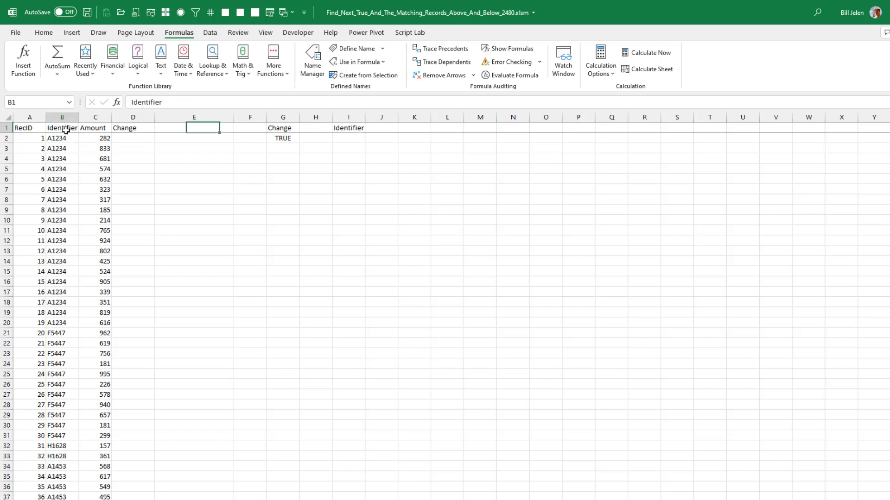
left_click(209, 32)
- Advanced-filter to copy Identifiers of TRUE records to I1 using criteria range G1:G2
left_click(604, 75)
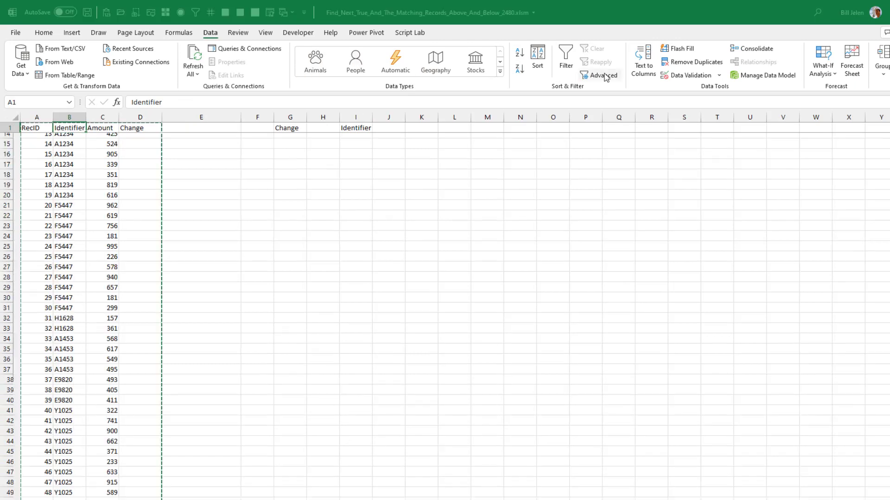
left_click(532, 207)
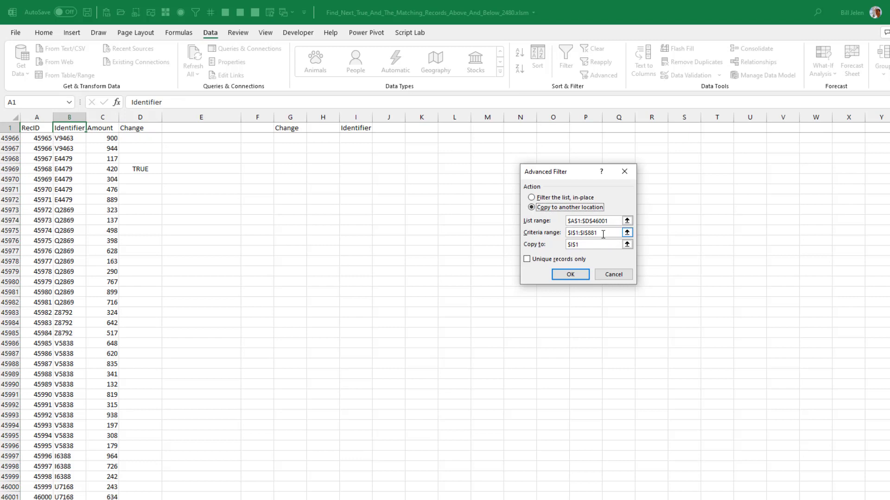
left_click(594, 233)
left_click_drag(283, 129, 283, 138)
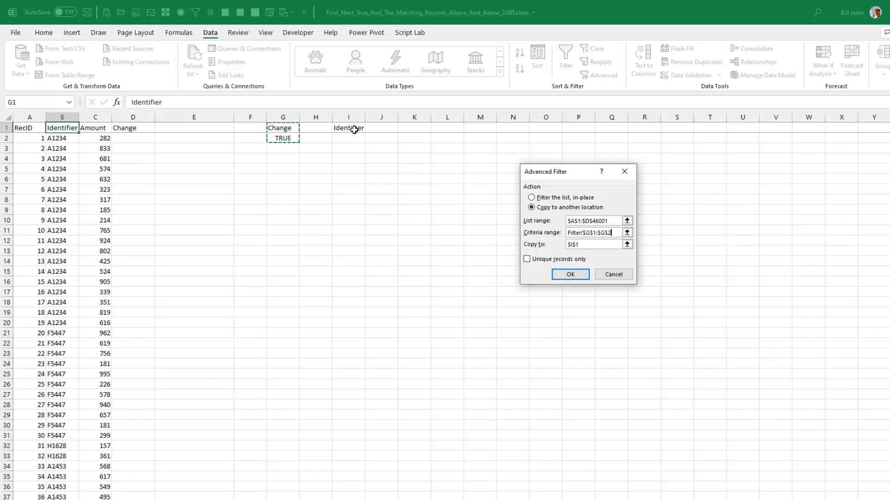
left_click(570, 275)
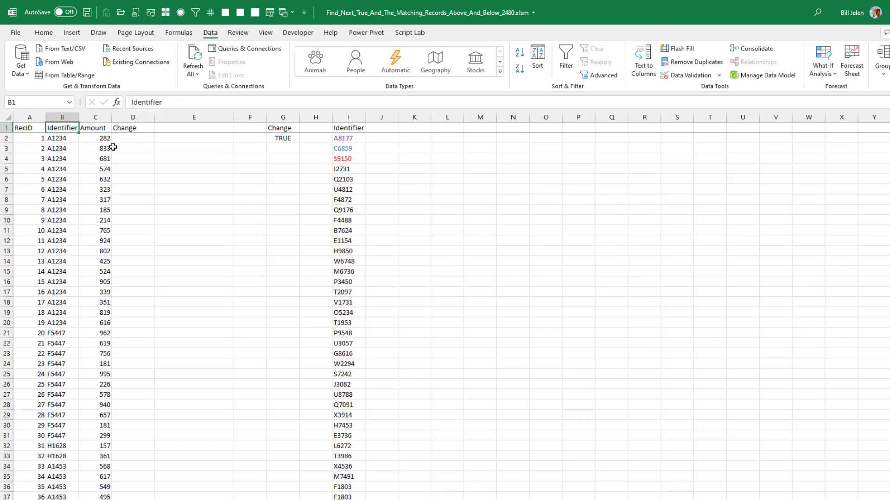
left_click(62, 138)
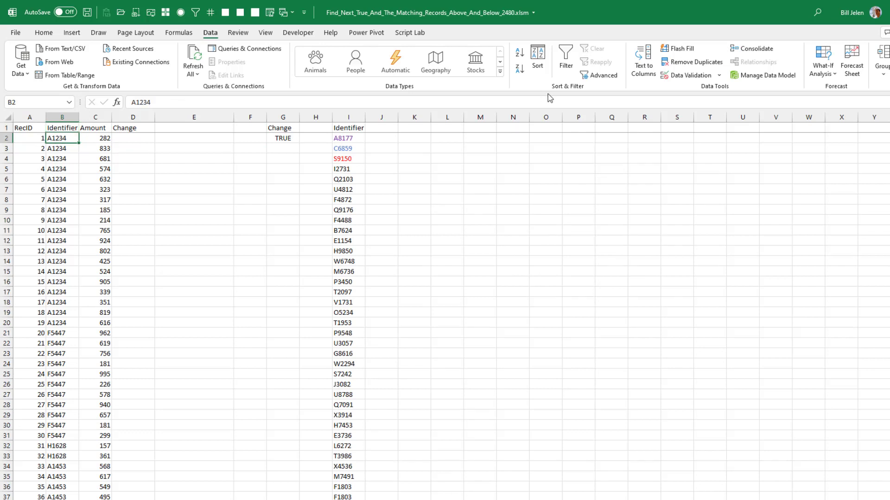
- Advanced-filter the record list in place using the extracted Identifier list I1:I881 as criteria
left_click(599, 75)
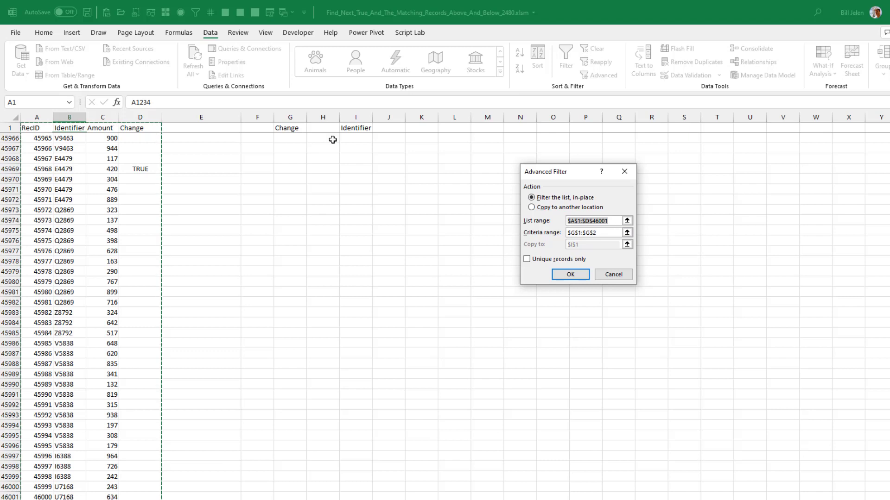
left_click(593, 232)
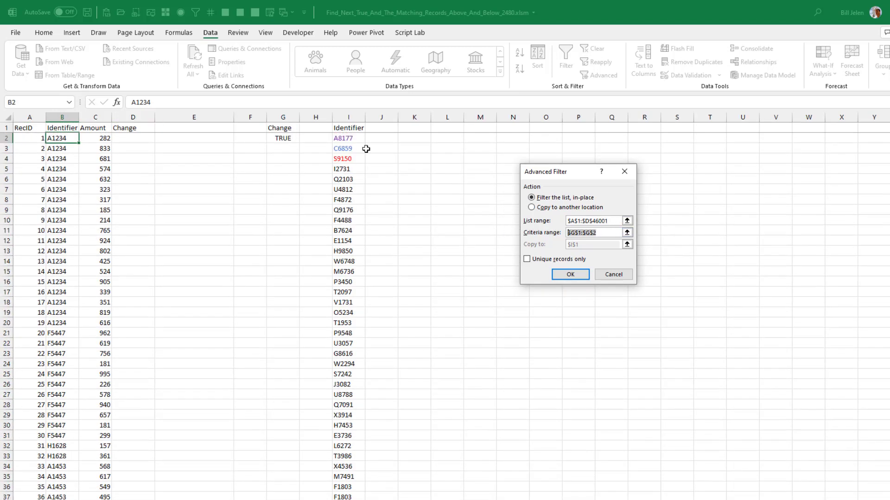
left_click(348, 127)
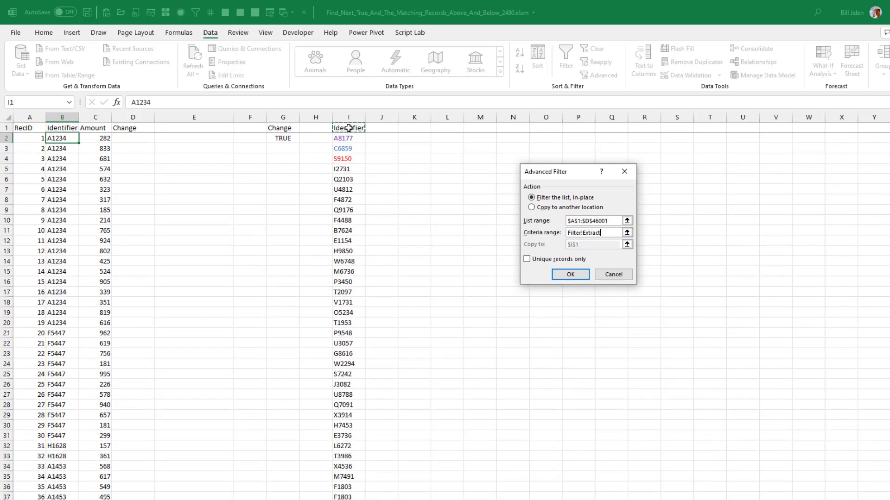
key("ctrl+shift+Down")
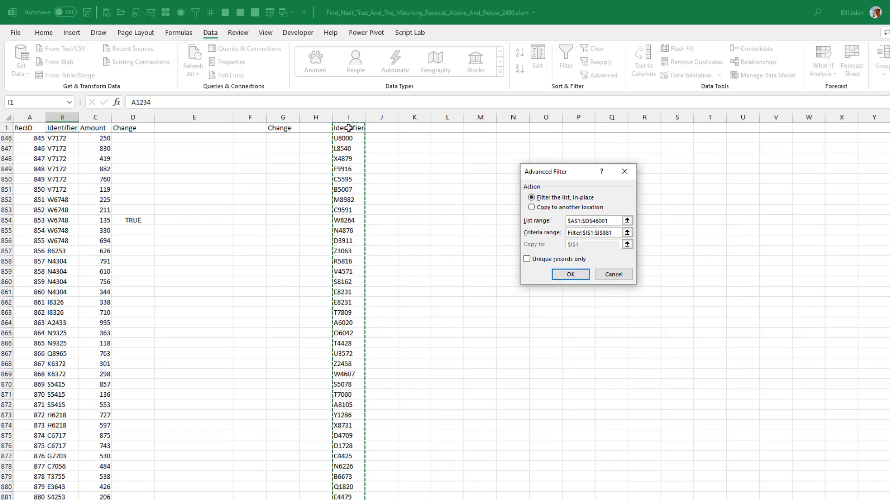
left_click(570, 274)
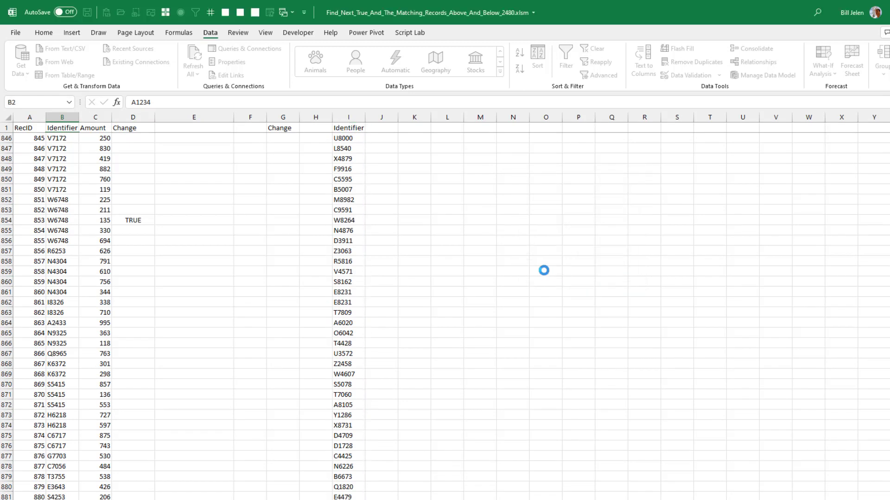
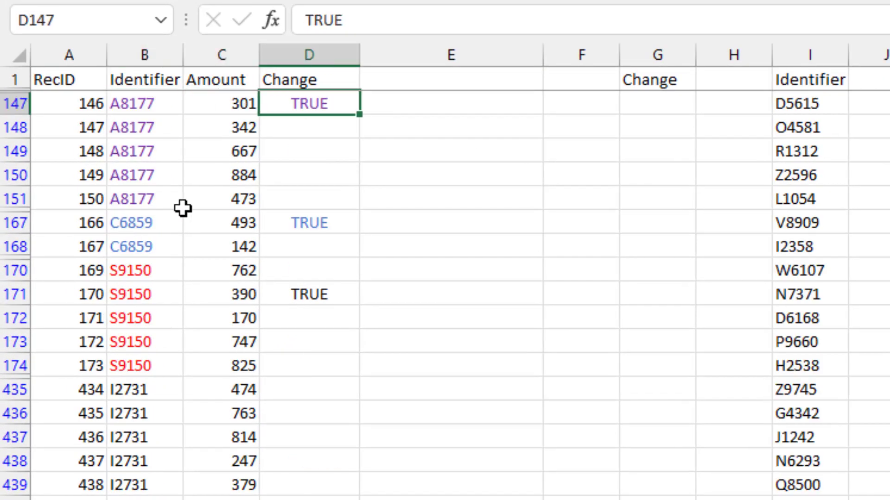
- Step through the filtered records for A8177, C6859, S9150 and I2731, checking rows around each TRUE
key("Down")
key("Down")
key("Down")
key("Down")
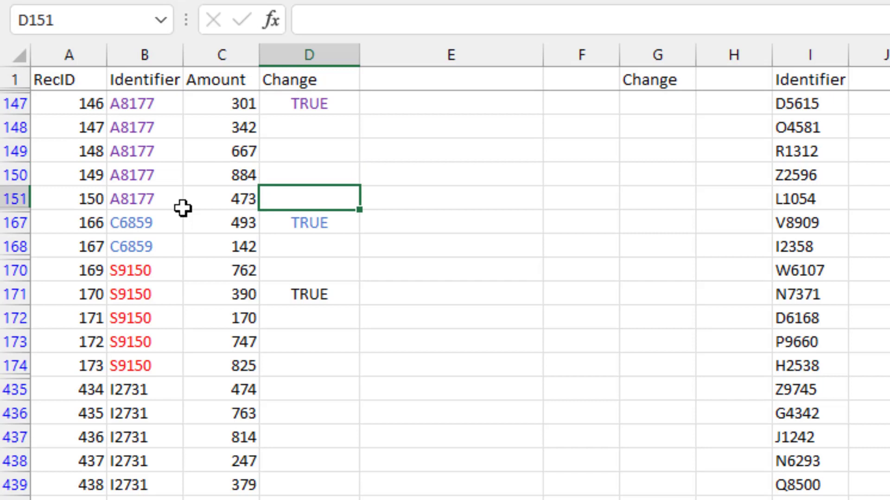
key("Down")
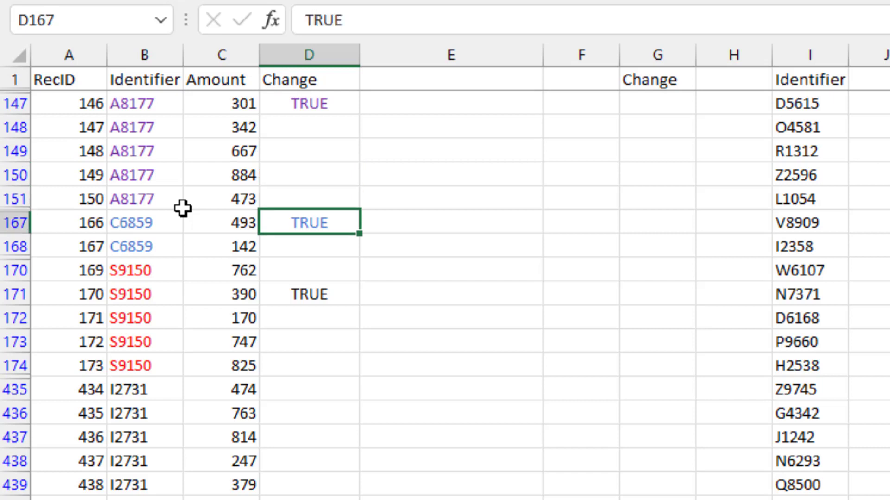
key("Down")
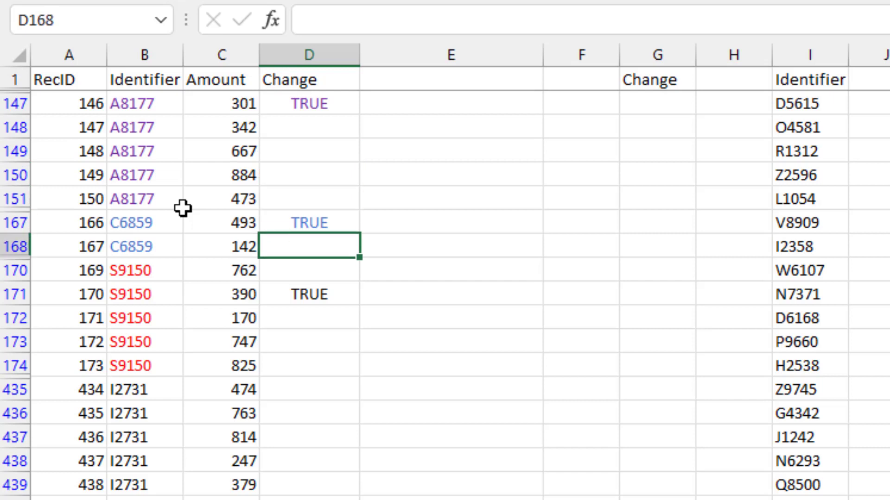
key("Down")
key("Down")
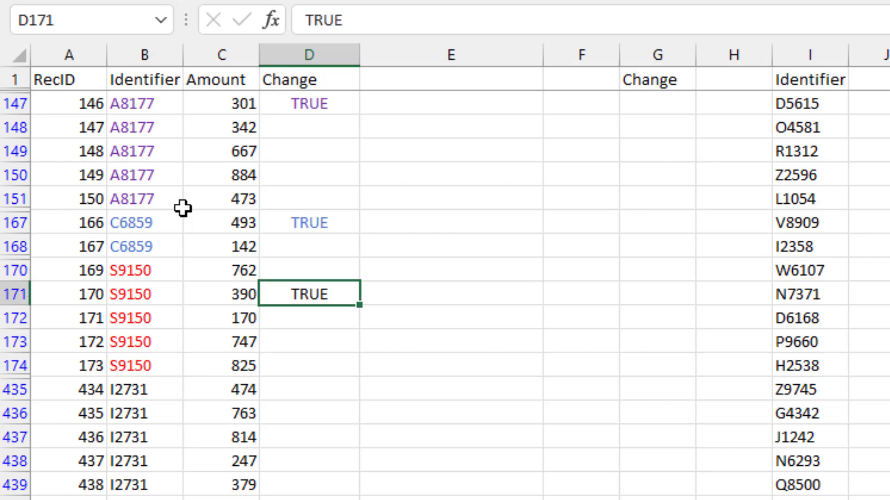
key("Up")
key("Down")
key("Down")
key("Down")
key("Down")
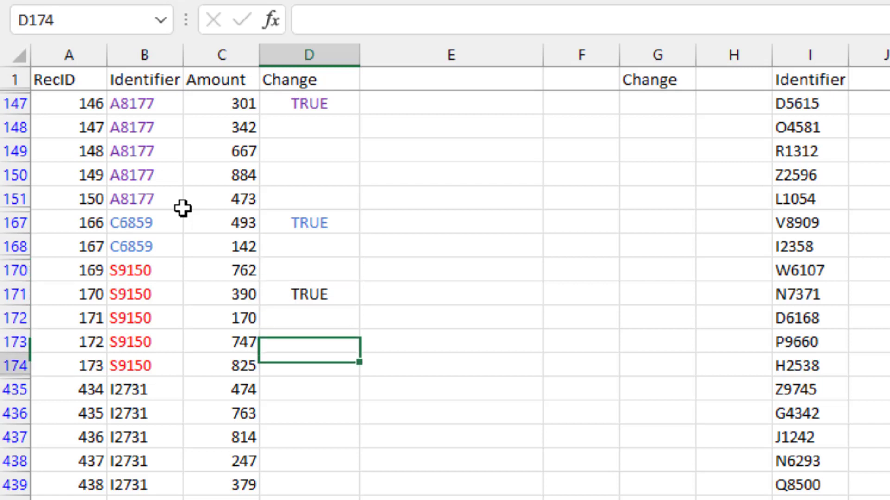
key("Down")
key("Down")
key("Down")
key("Down")
key("Down")
key("Down")
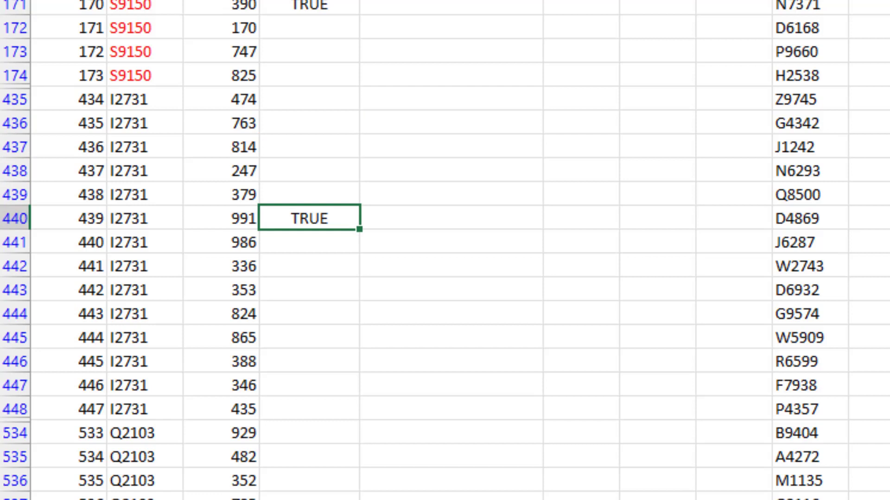
key("Up")
key("Up")
key("Up")
key("Up")
key("Up")
key("Down")
key("Down")
key("Down")
key("Down")
key("Down")
key("Down")
key("Down")
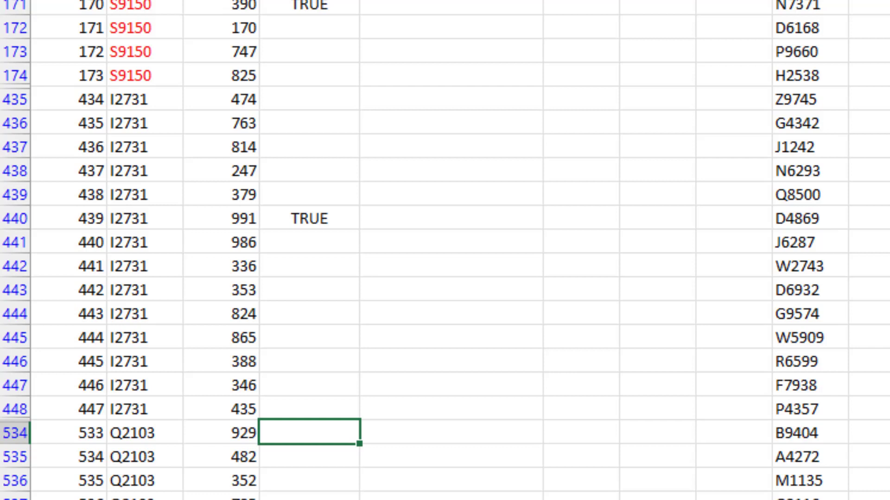
- Page further down the filtered records toward the end of the list
key("Page_Down")
key("Page_Down")
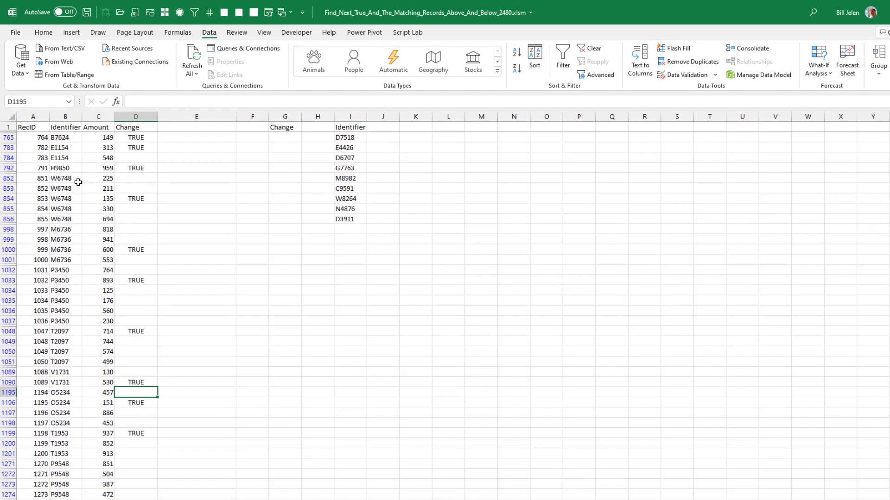
key("Page_Down")
key("Page_Down")
key("Page_Down")
key("Page_Down")
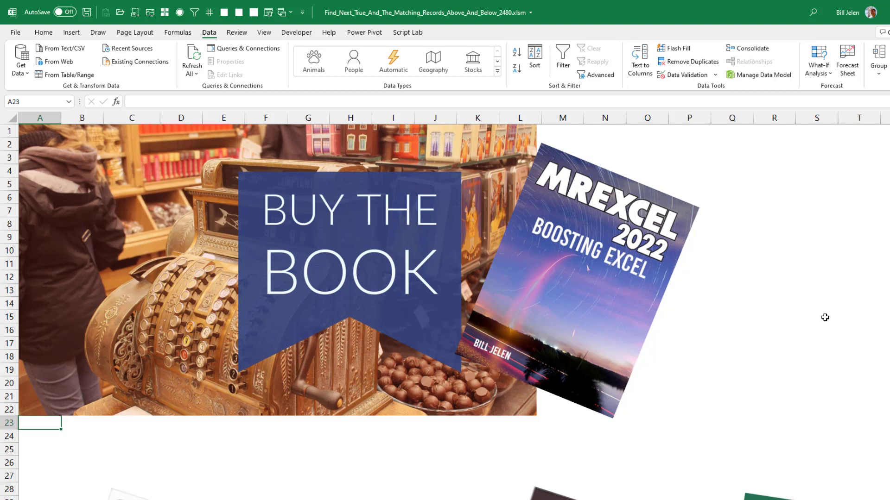
- Move to the next worksheet showing the theme song credits
key("ctrl+Page_Down")
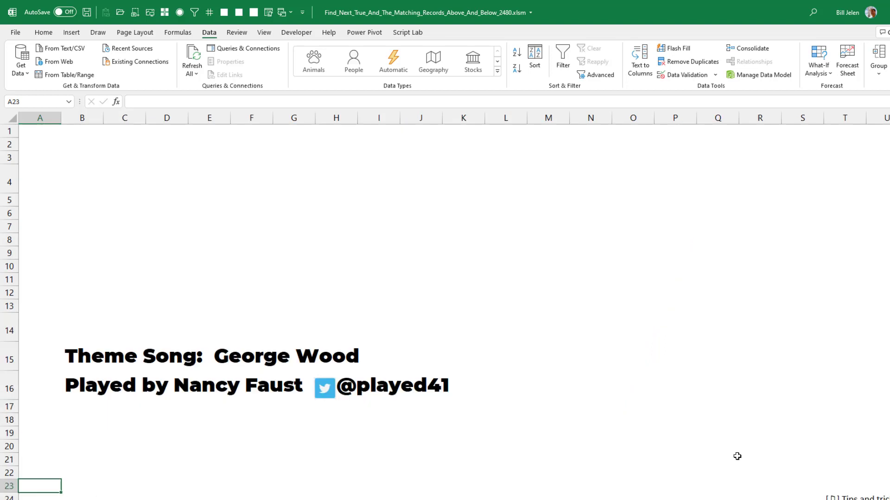